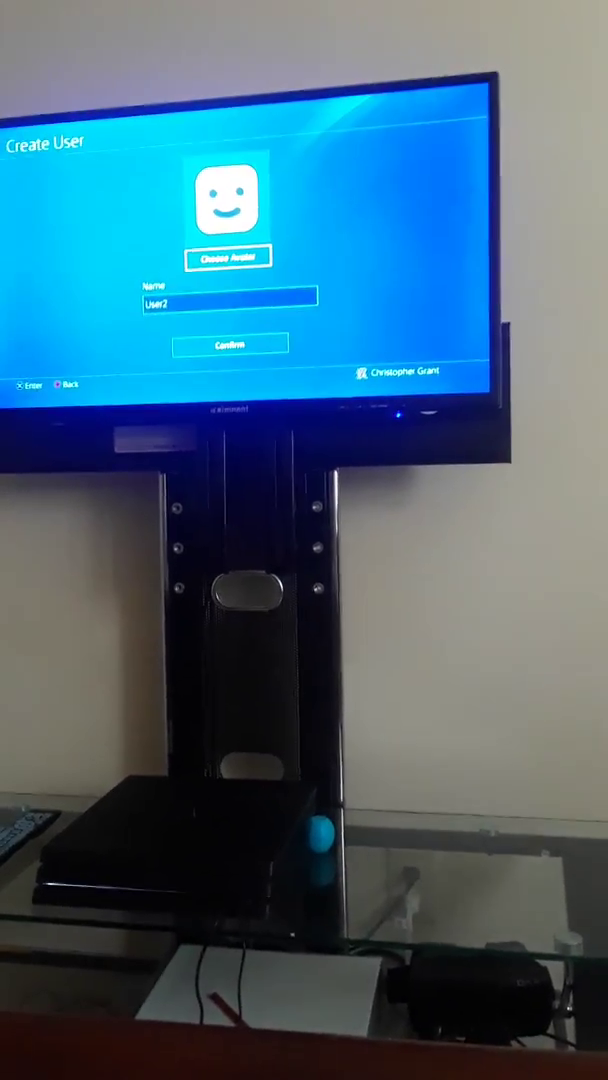
# Step: Confirm creation of local user User2 with the default smiley avatar, skipping PlayStation Network
pyautogui.press('Down')
pyautogui.press('Down')
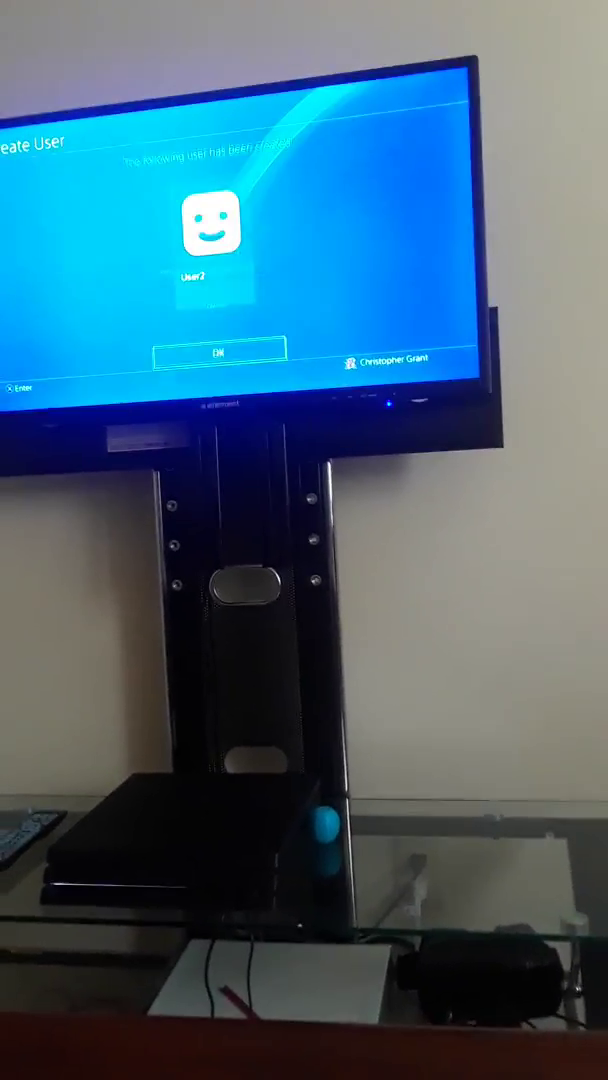